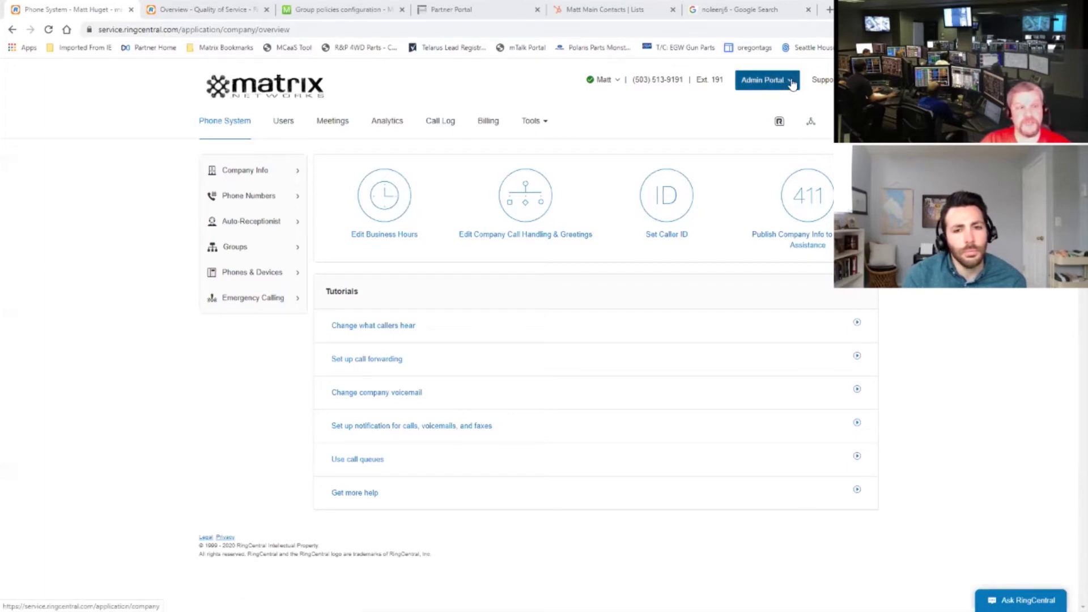
Step: Switch to the personal extension view, then return to the company admin portal
click(792, 83)
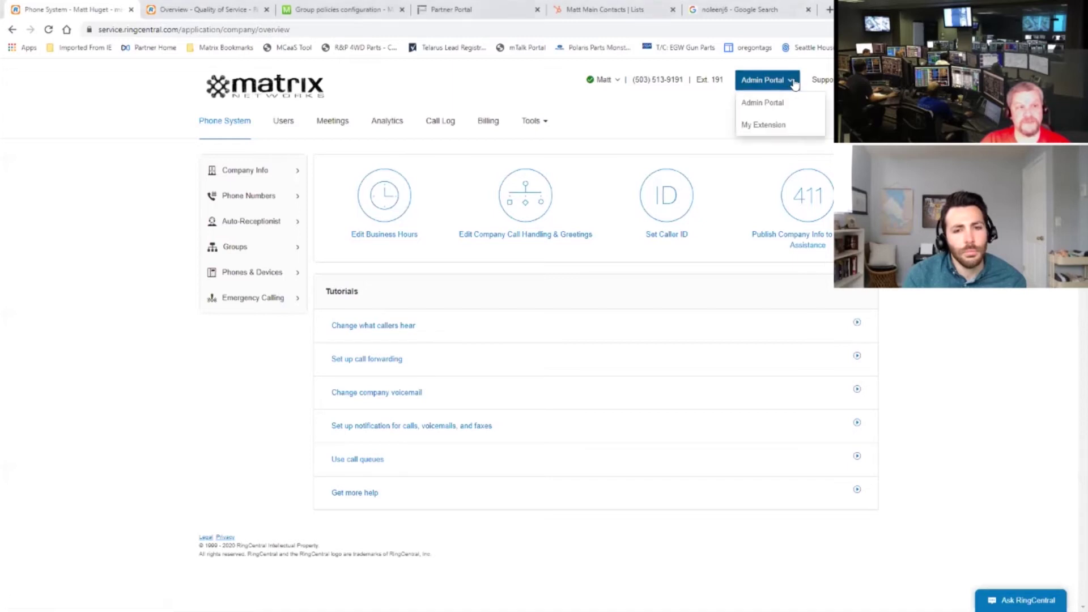
click(768, 126)
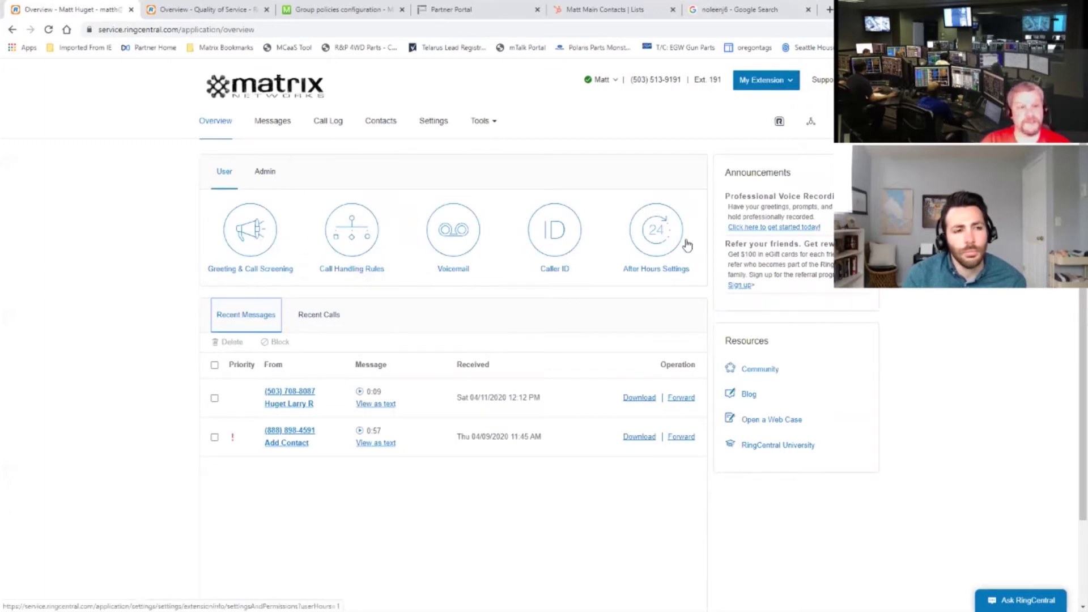
click(794, 84)
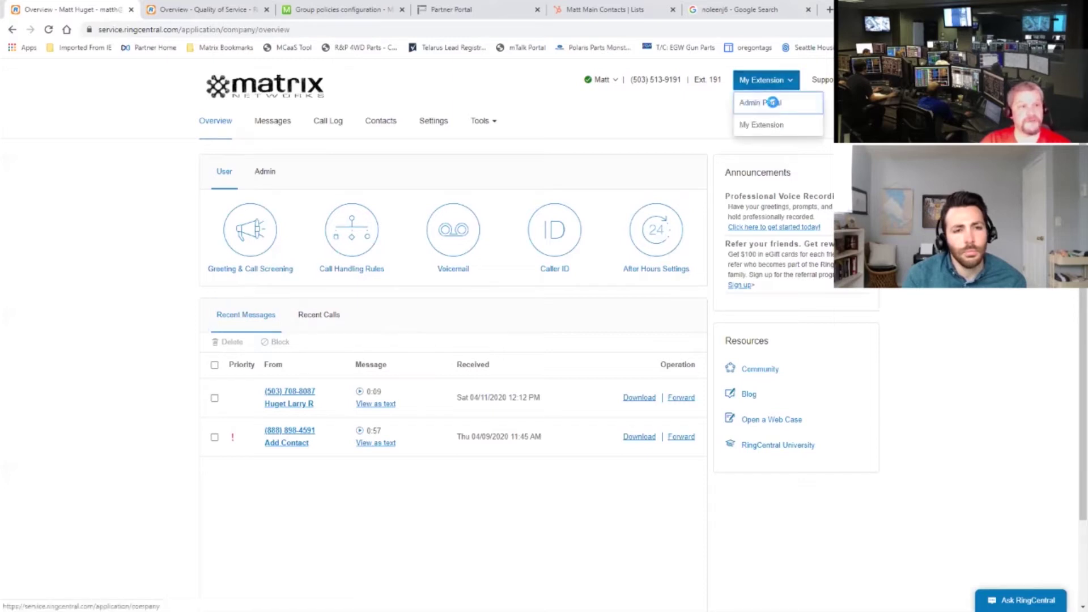
click(770, 103)
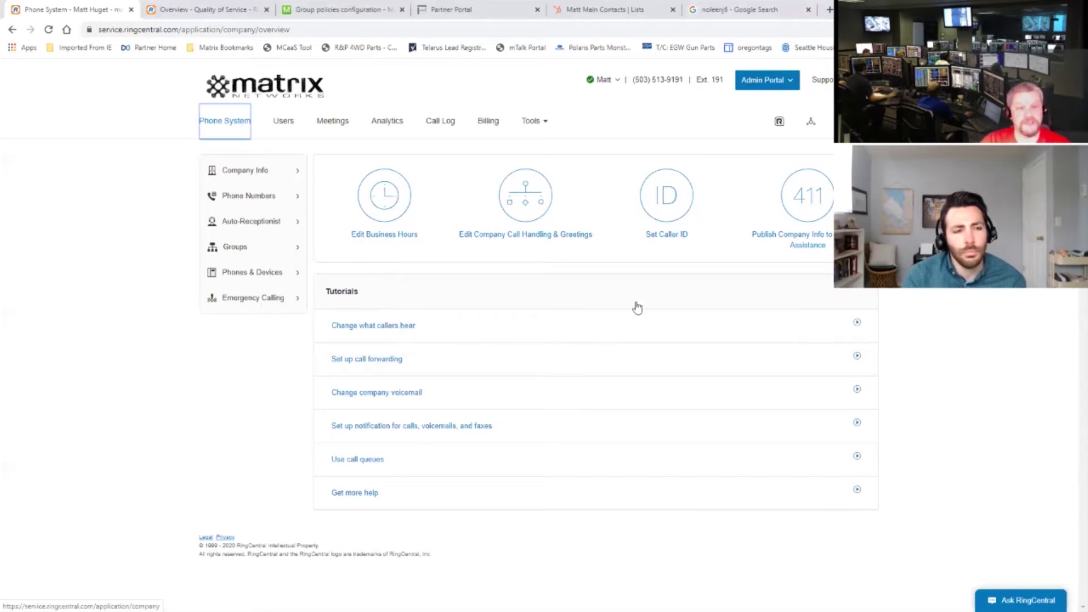
Step: Start a new user order from the Users list, keeping the domestic location
click(288, 122)
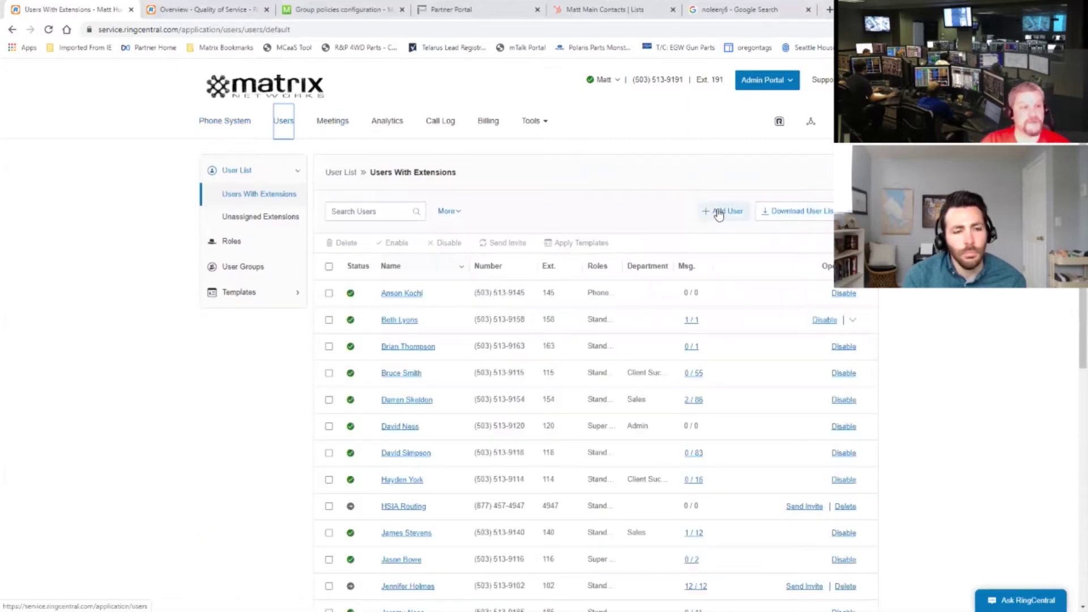
scroll(496, 305, down, 8)
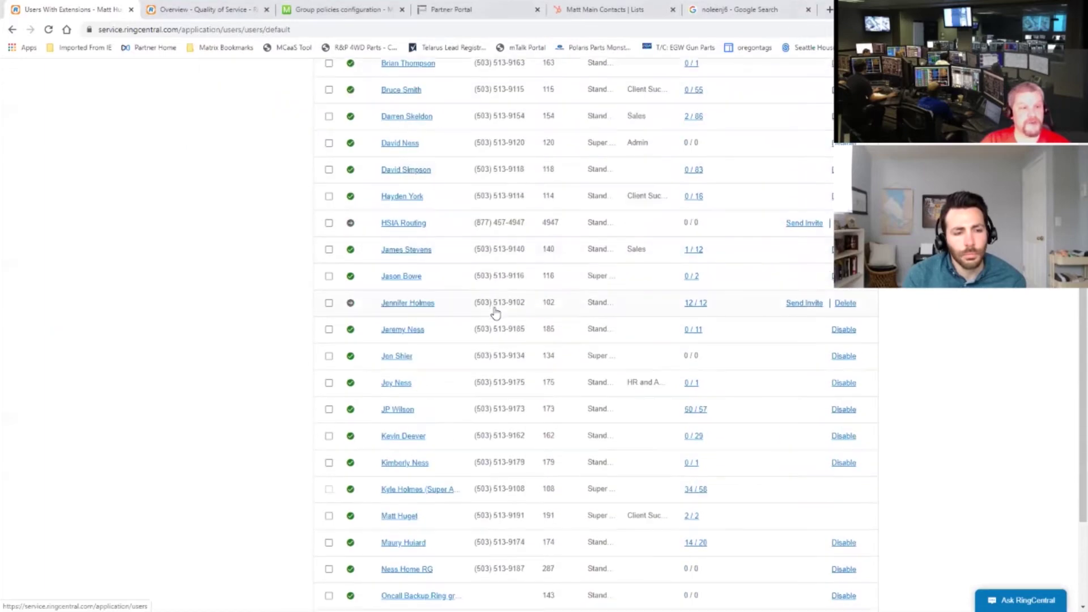
scroll(498, 309, up, 8)
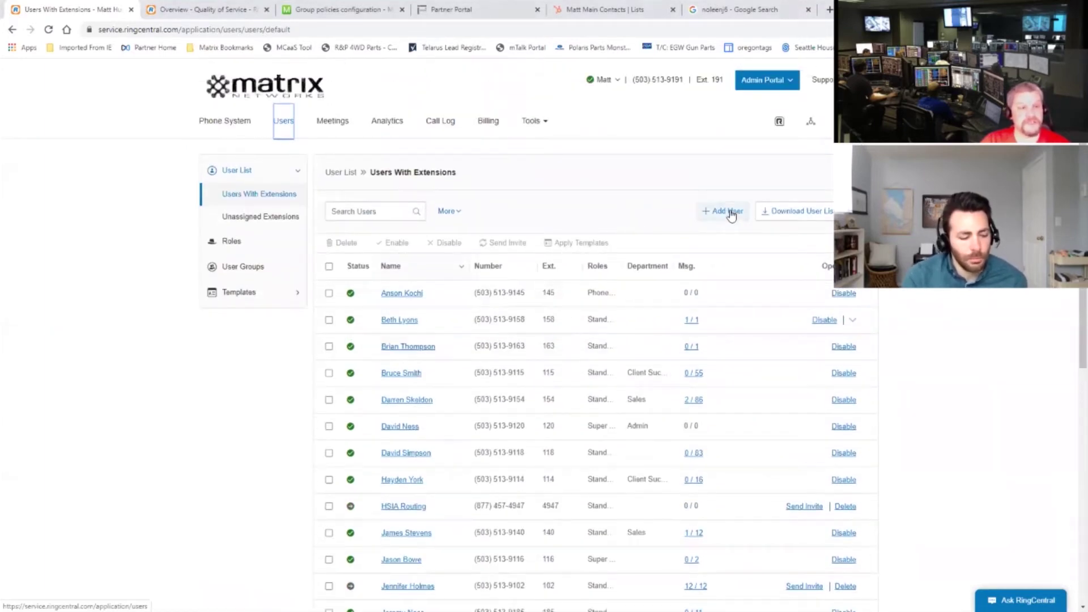
click(732, 213)
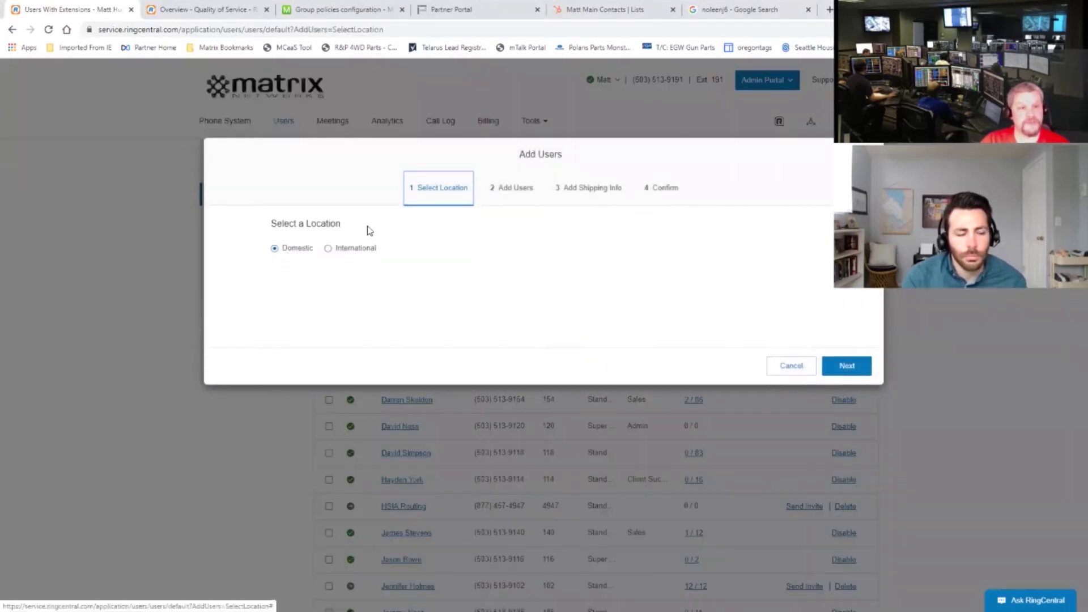
click(844, 366)
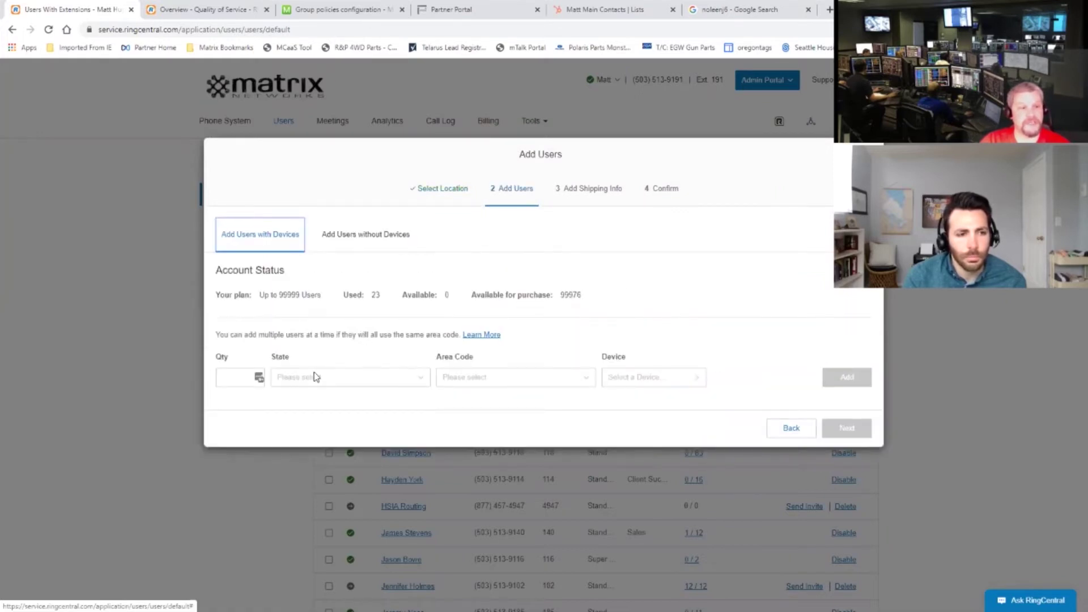
Step: Order 1 user without a device or phone number and dismiss the processing alert
click(367, 240)
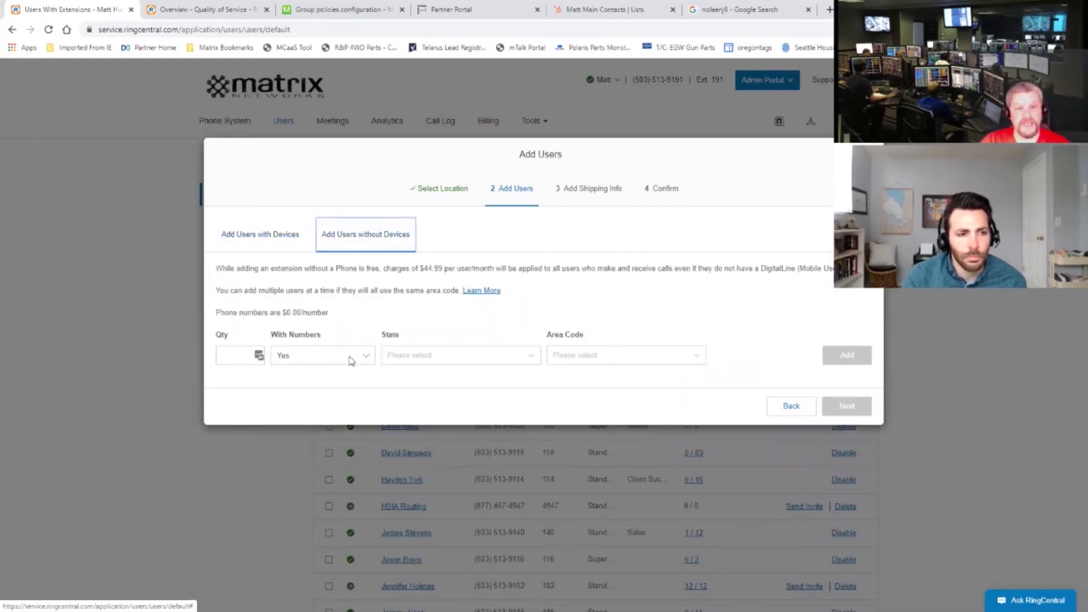
click(367, 359)
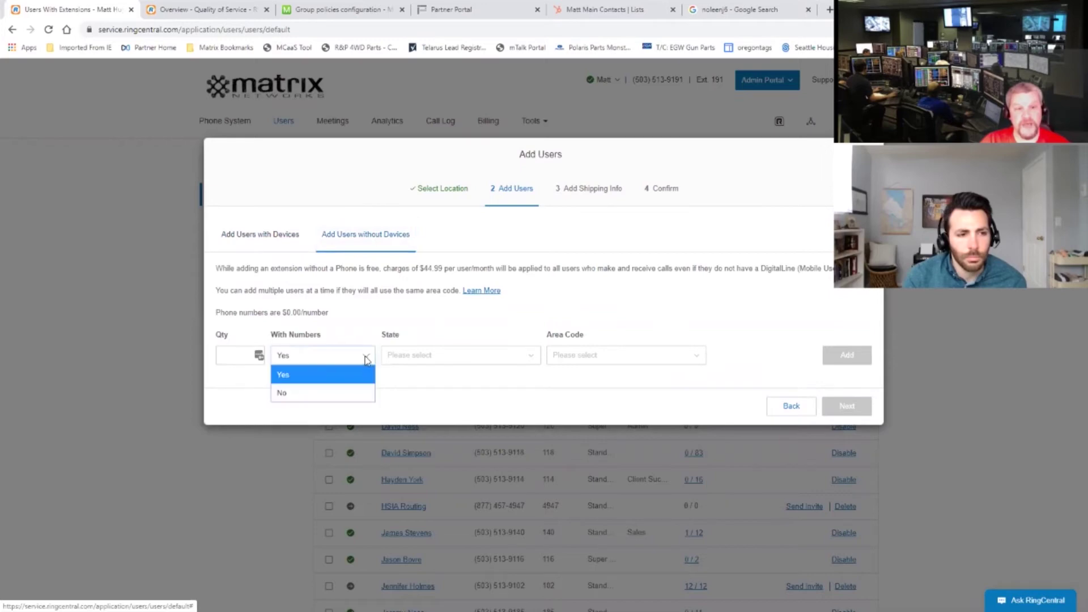
click(298, 399)
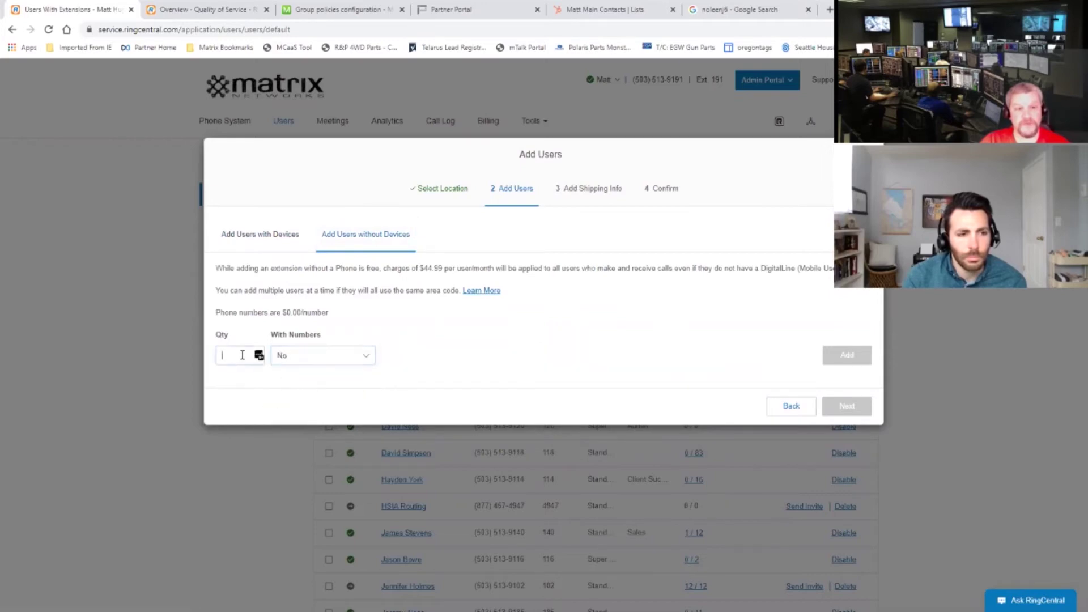
text(1)
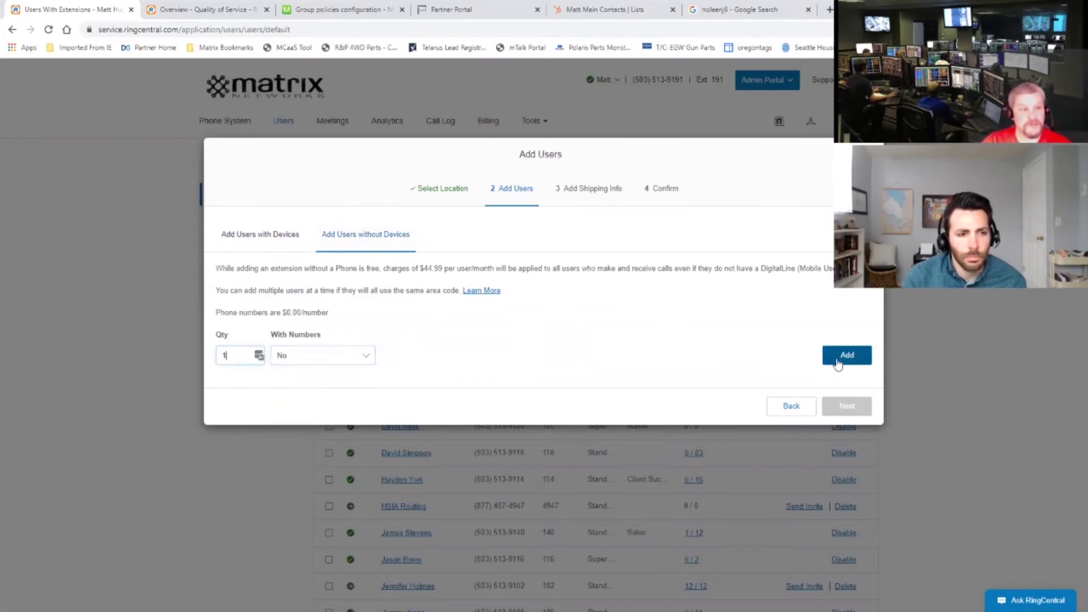
click(842, 361)
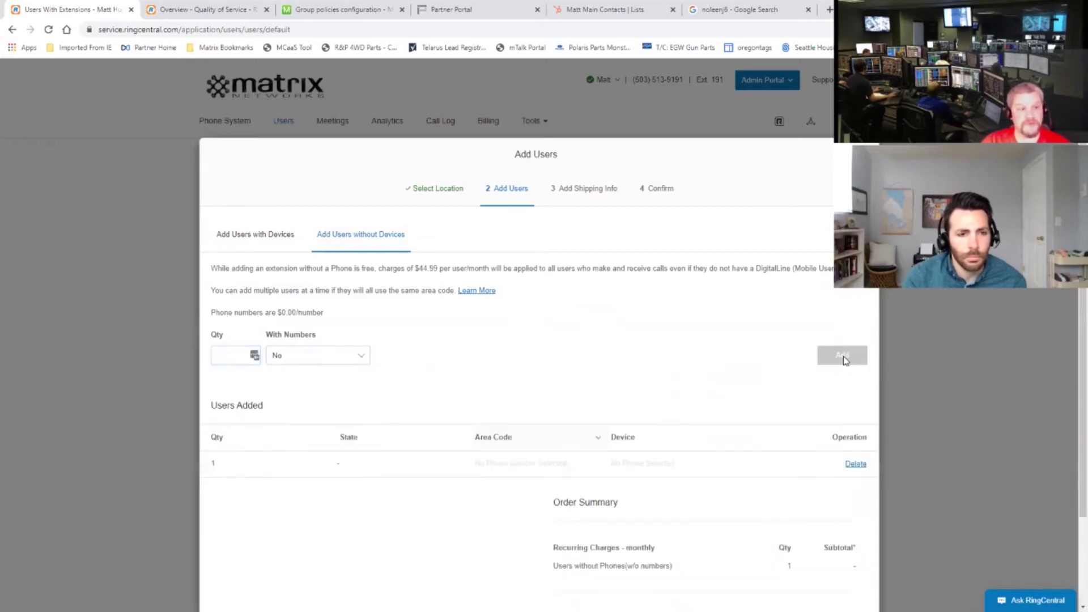
scroll(553, 406, down, 2)
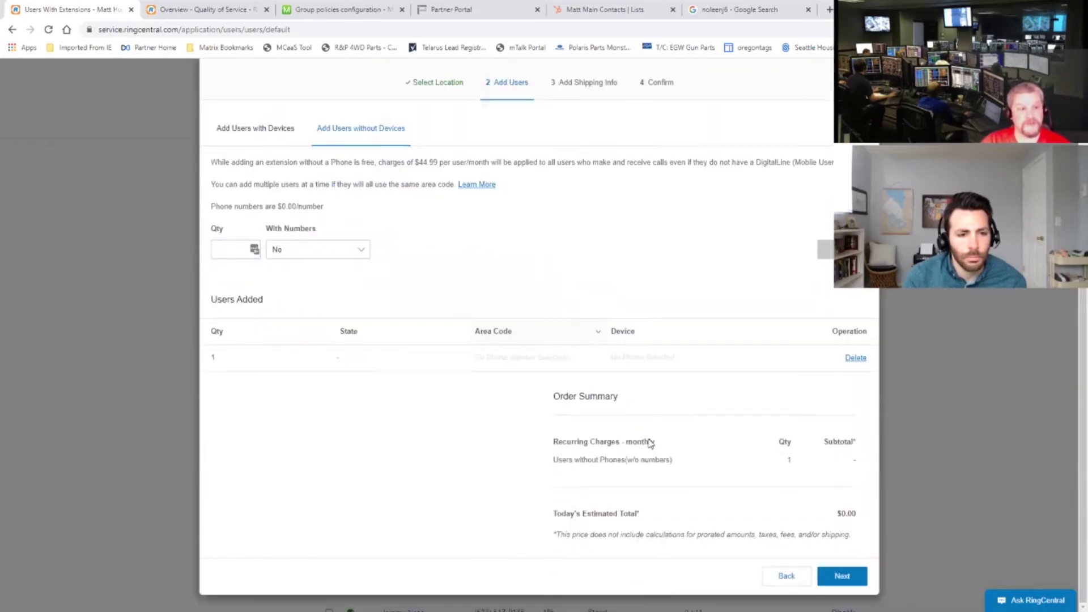
click(842, 576)
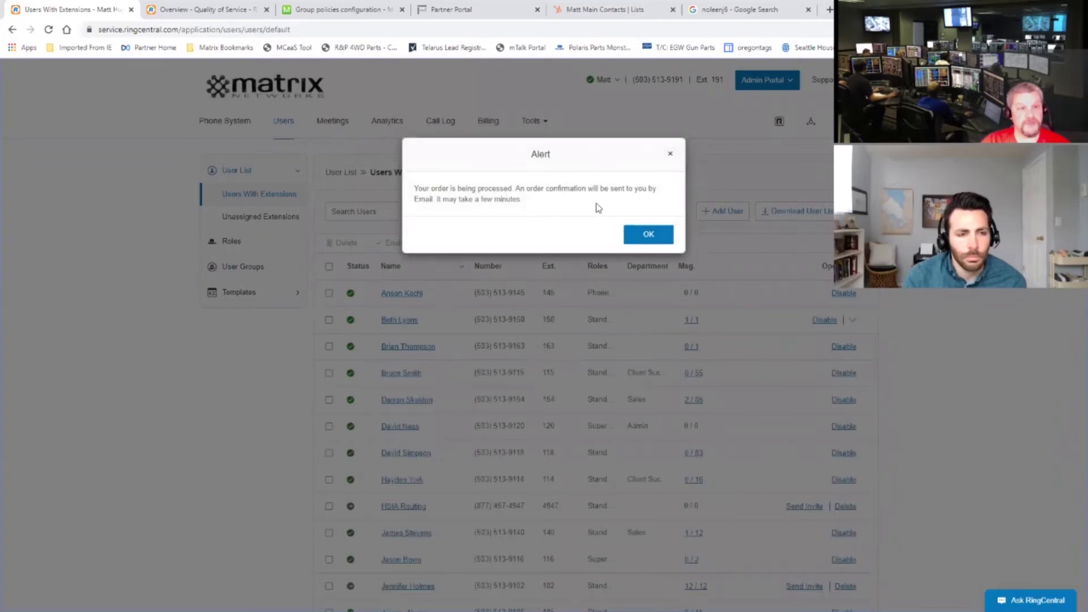
click(649, 235)
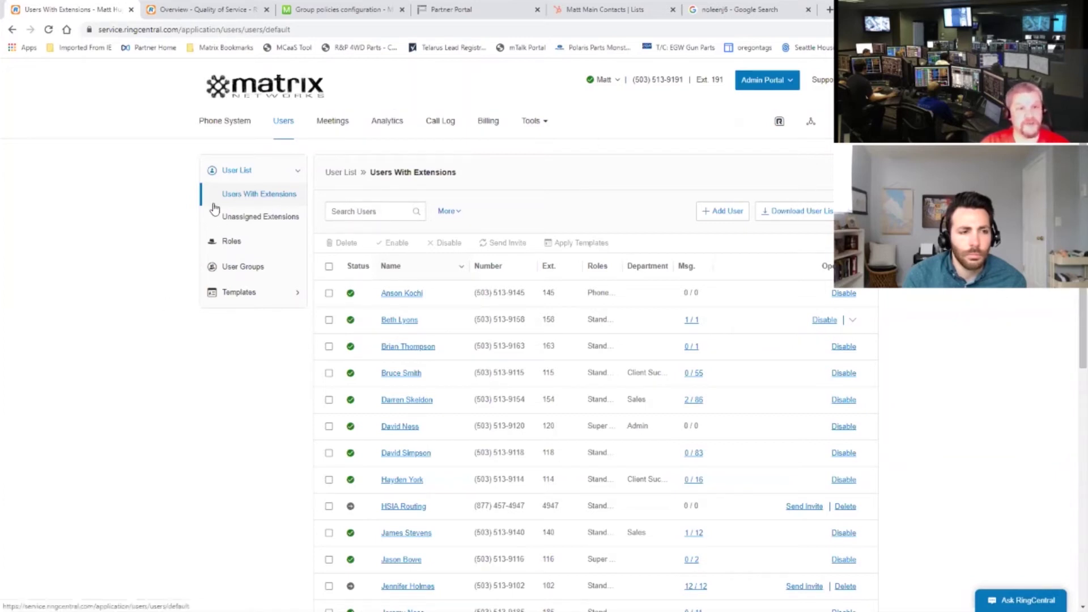
Step: Open extension 4948, the first 'Ext. with no device assigned' under Unassigned Extensions
click(258, 221)
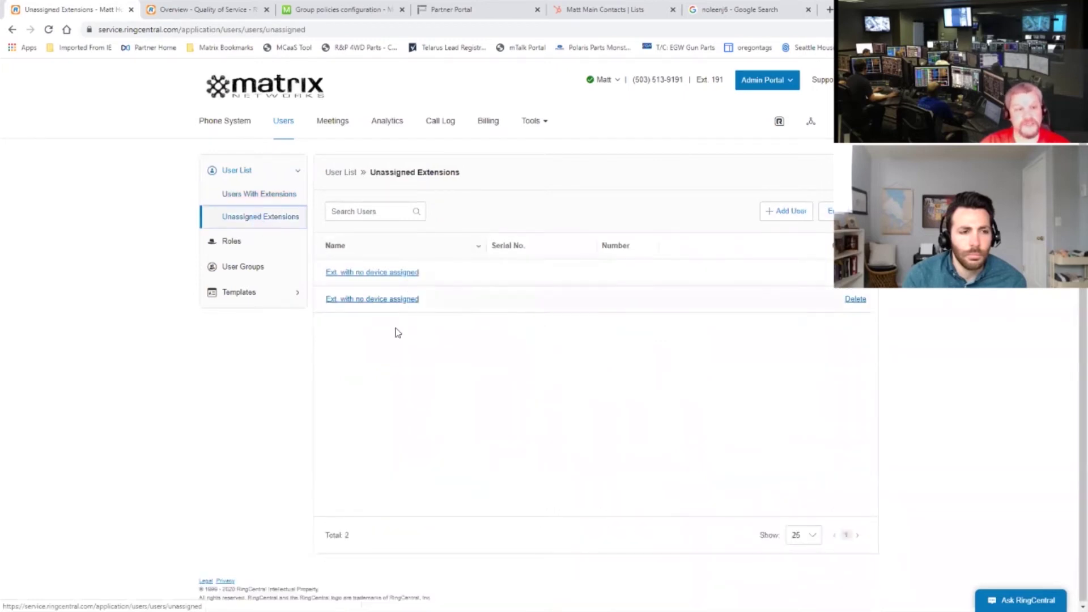
click(378, 273)
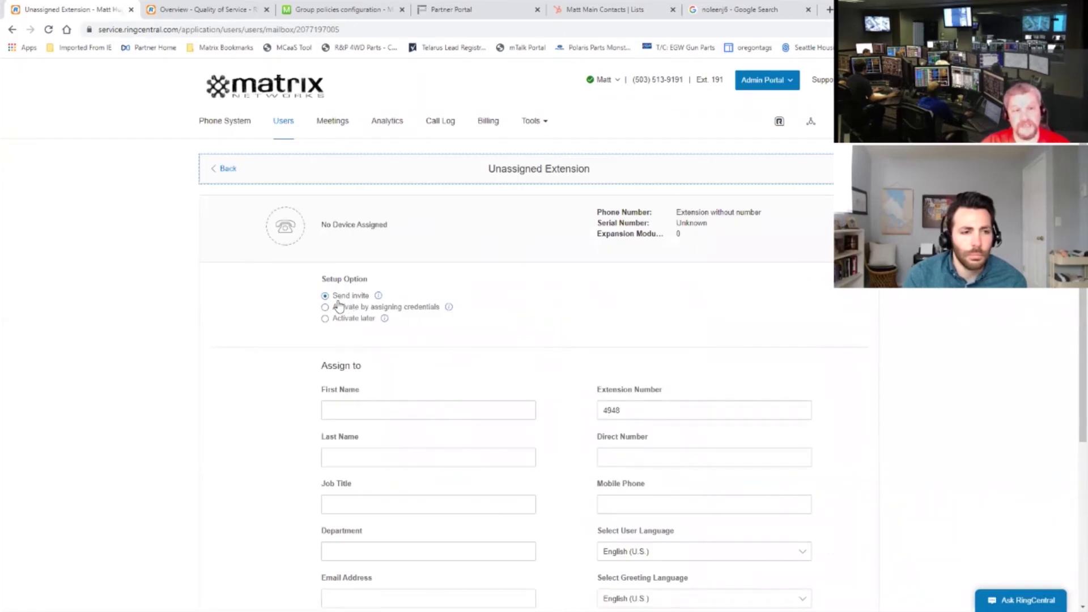
Step: Enter 'Admin' as the new user's last name
scroll(361, 391, down, 3)
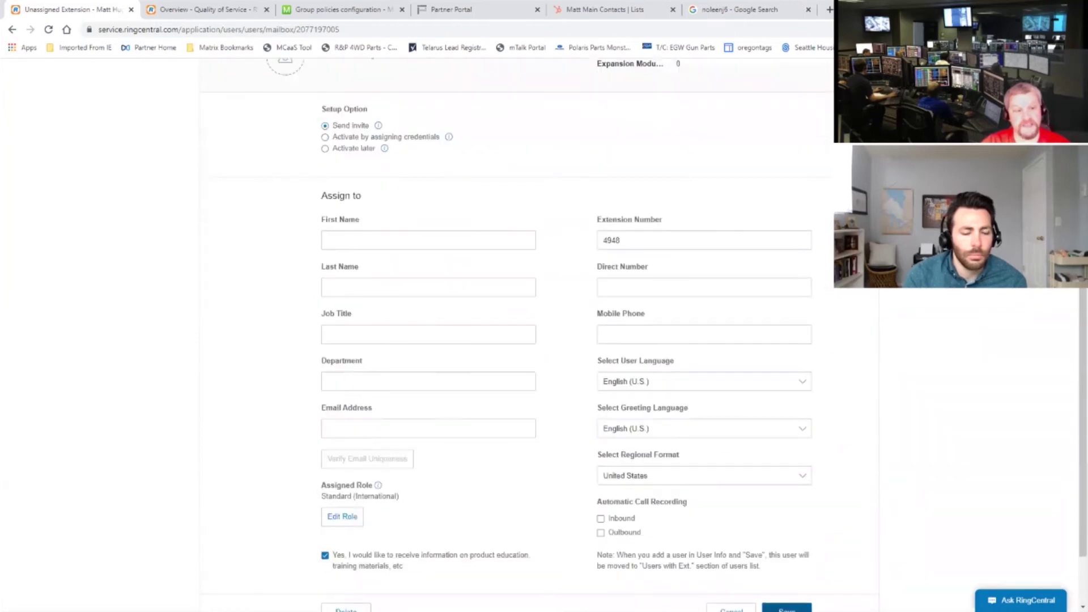
scroll(519, 306, up, 1)
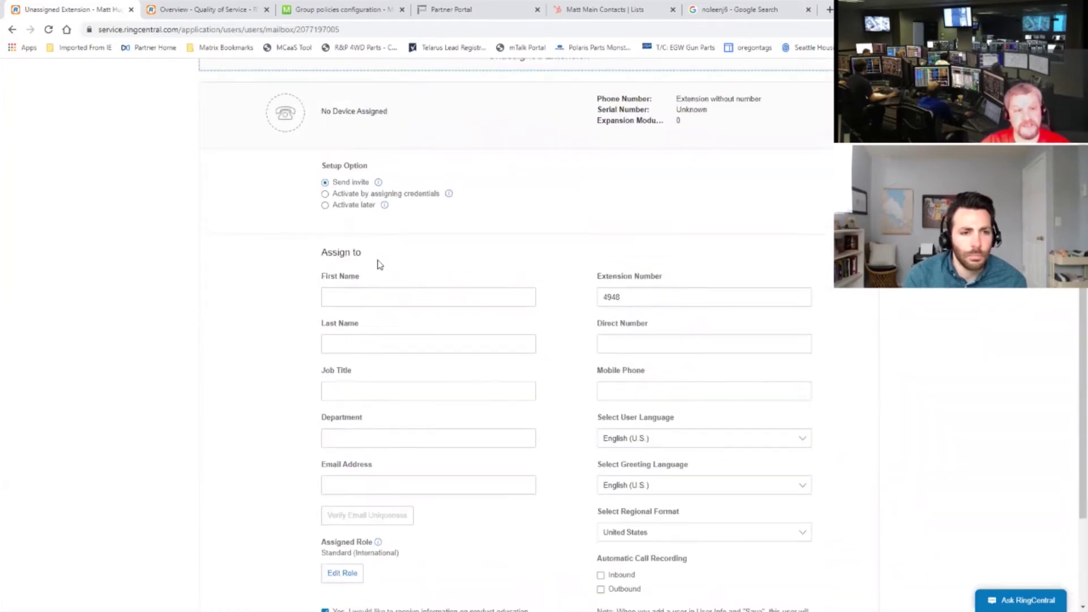
scroll(397, 375, down, 1)
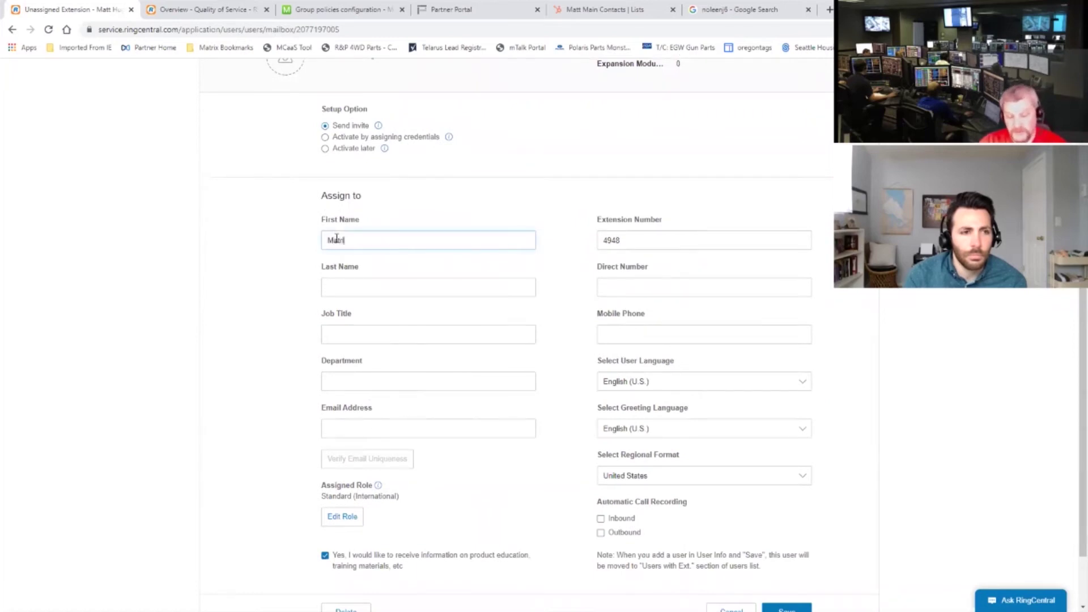
click(339, 287)
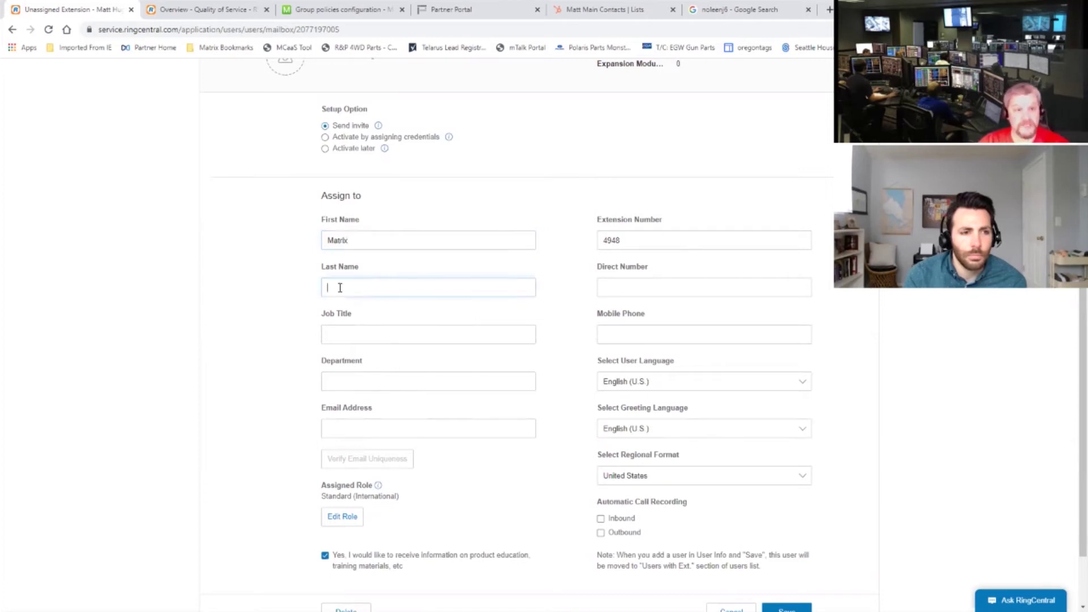
text(Admin)
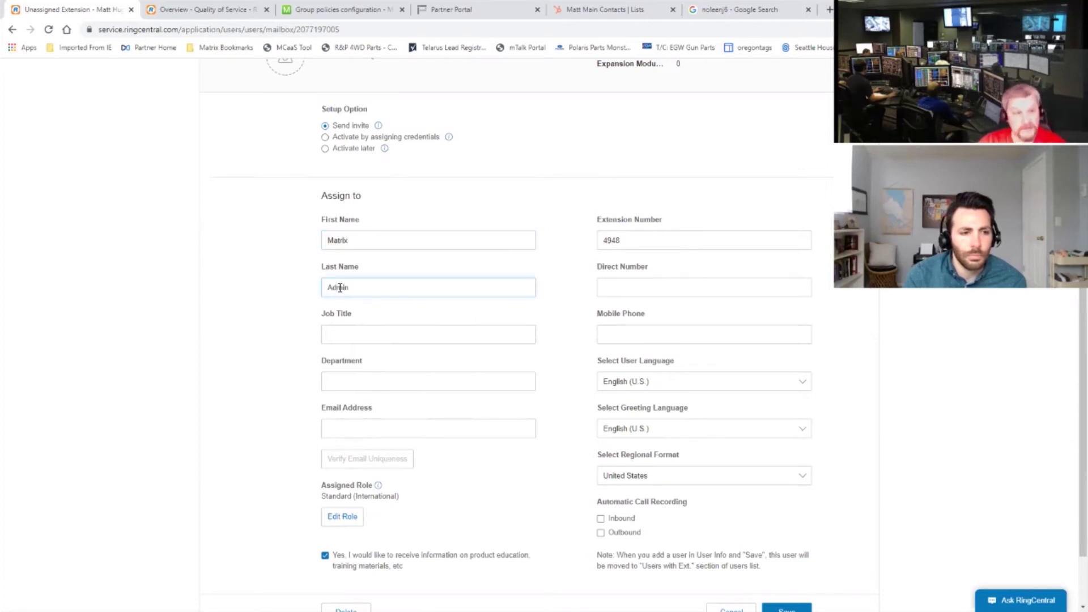
Step: Change the extension number from 4948 to 8999 and set job title 'Matrix Admin'
double_click(618, 240)
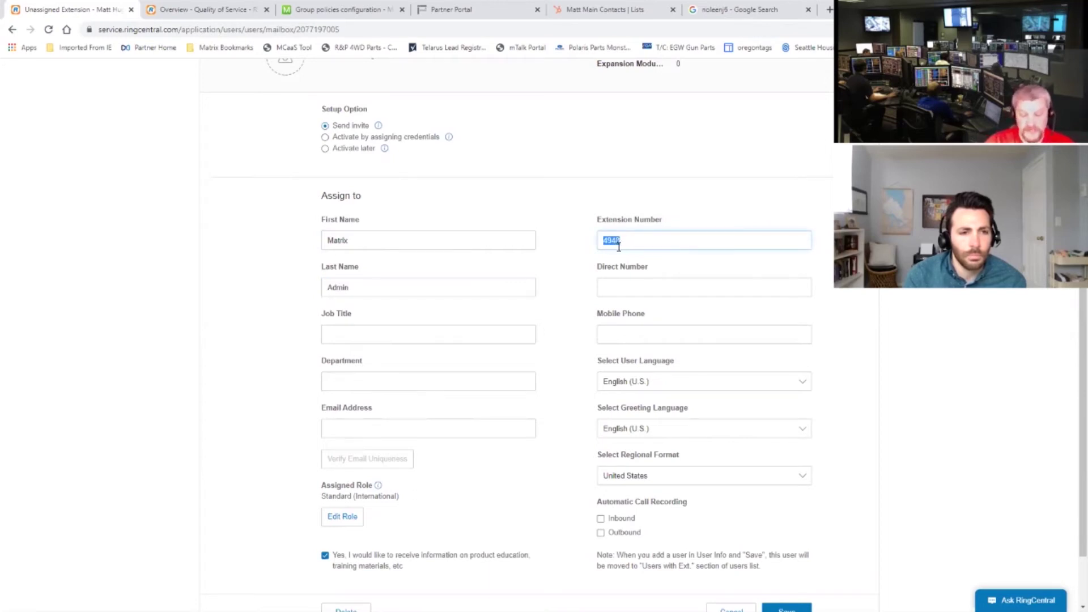
text(8999)
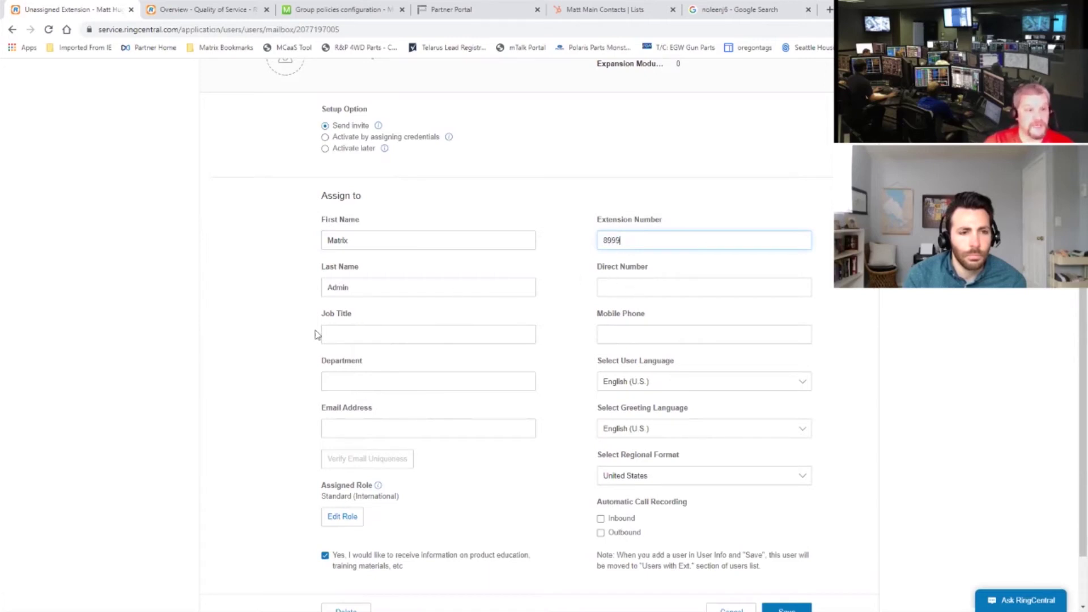
click(347, 332)
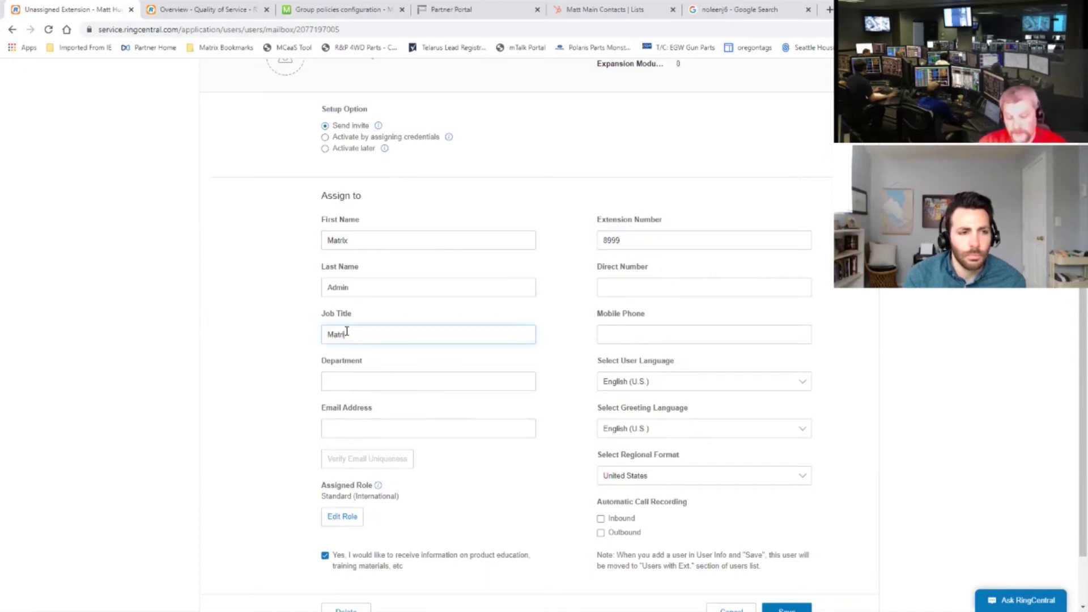
text(Matrix Admin)
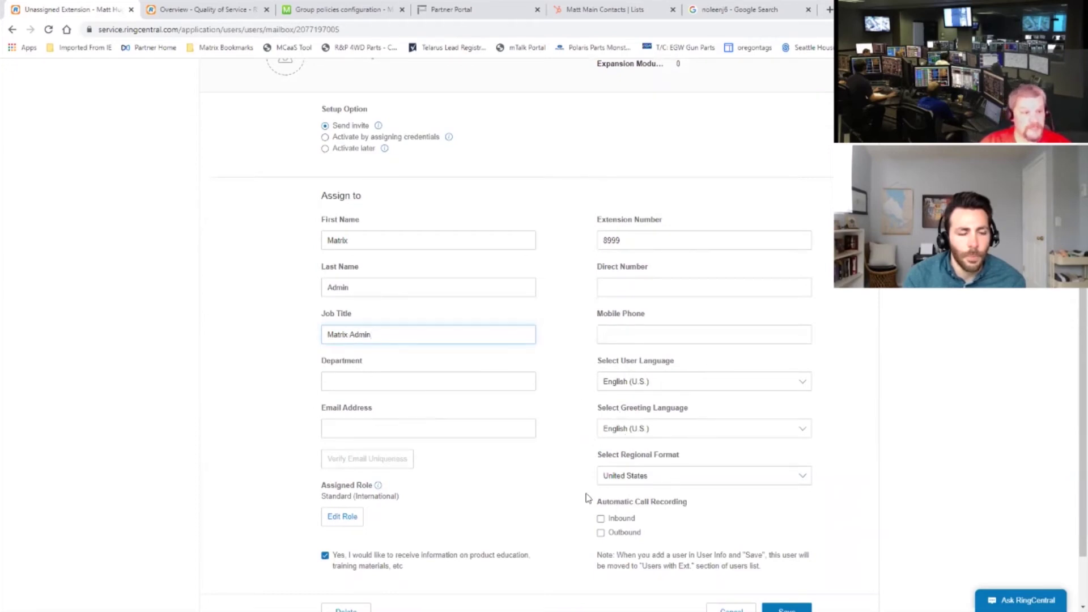
click(352, 428)
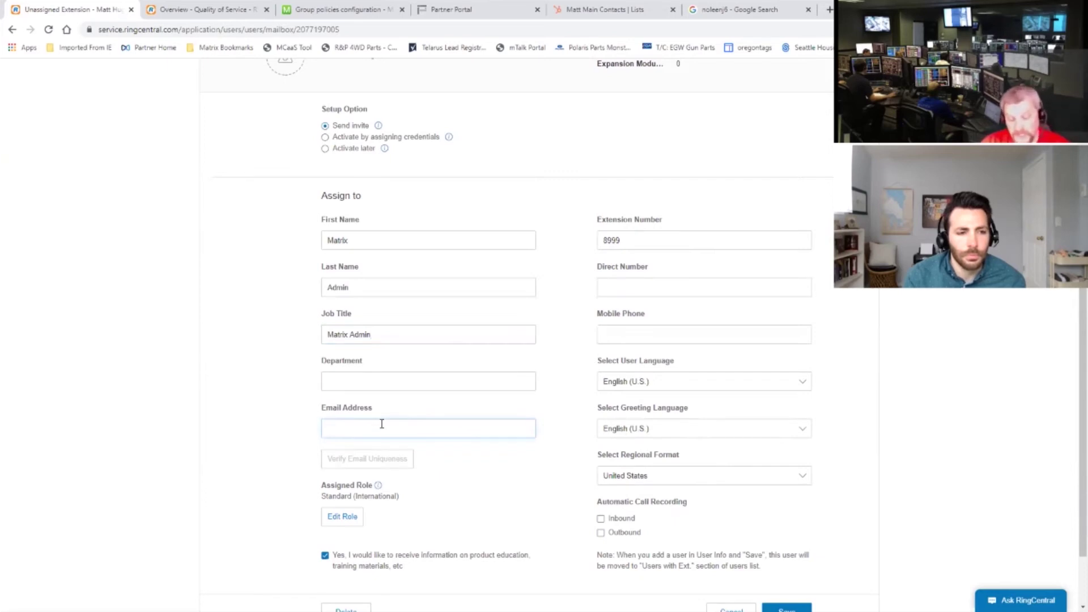
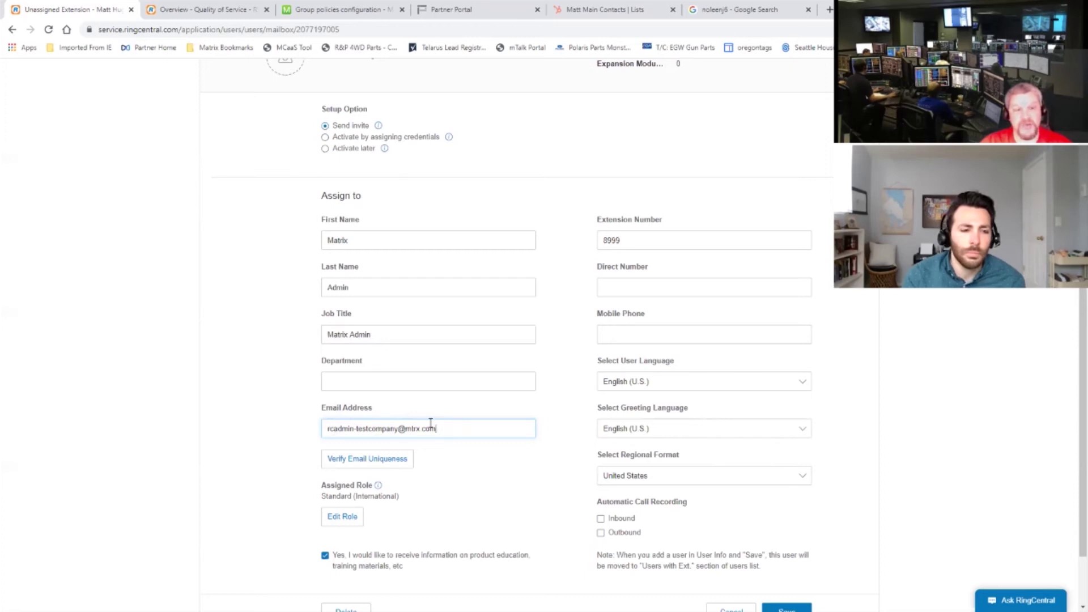
Step: Enter the admin's e-mail address and verify that it is unique
click(374, 457)
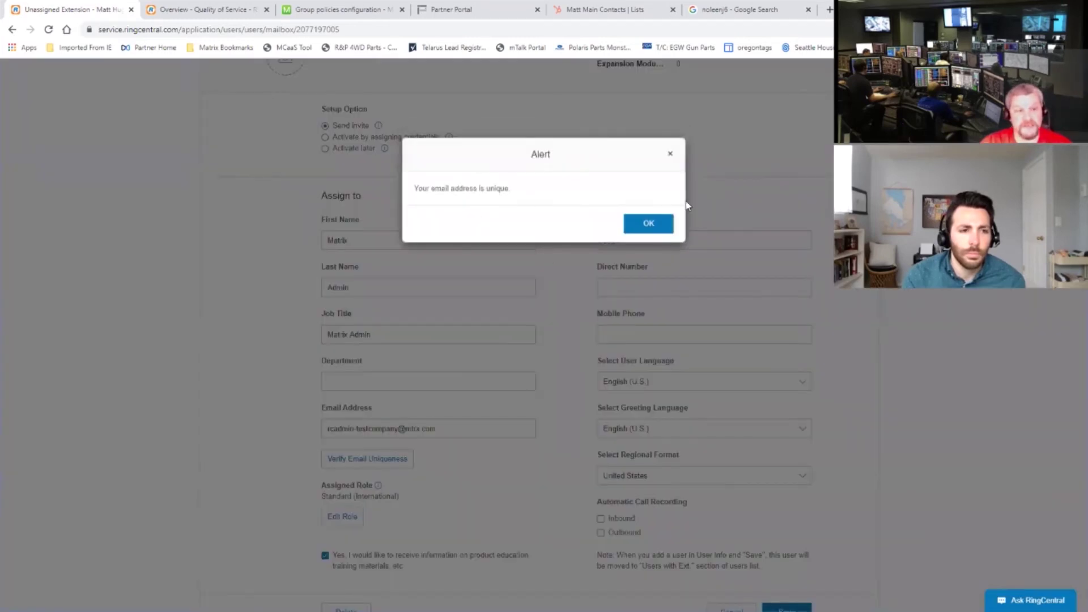
click(649, 224)
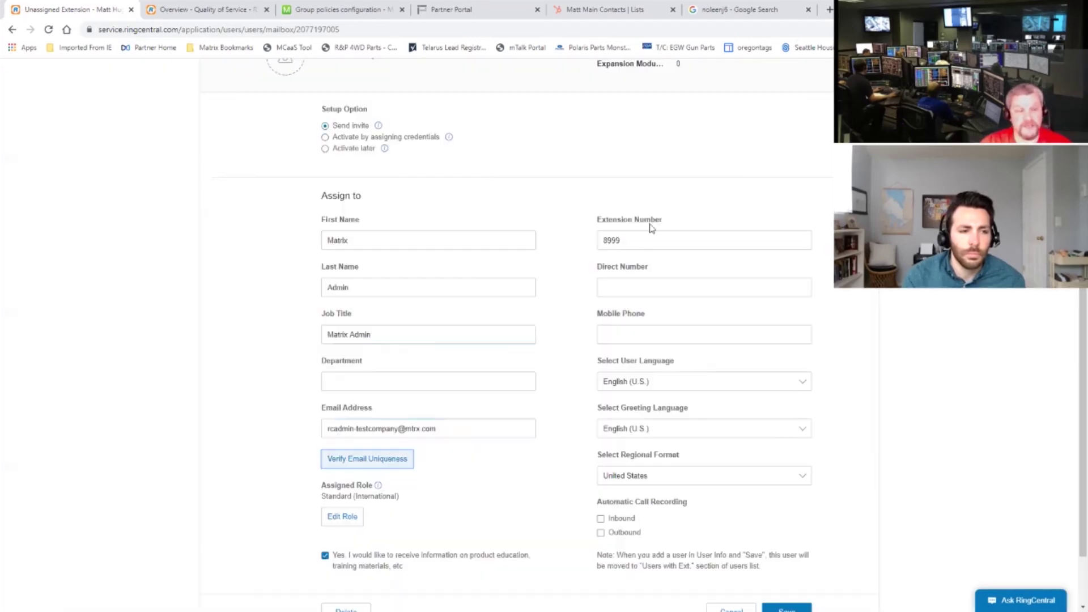
Step: Save the Matrix Admin user and return to the Users With Extensions list
scroll(1029, 374, down, 2)
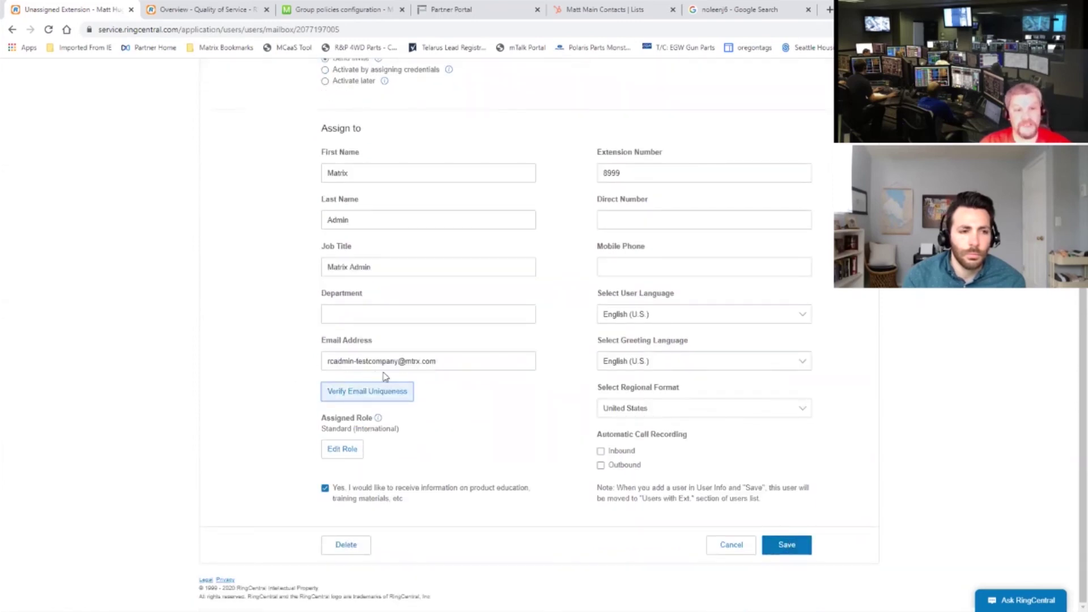
click(793, 545)
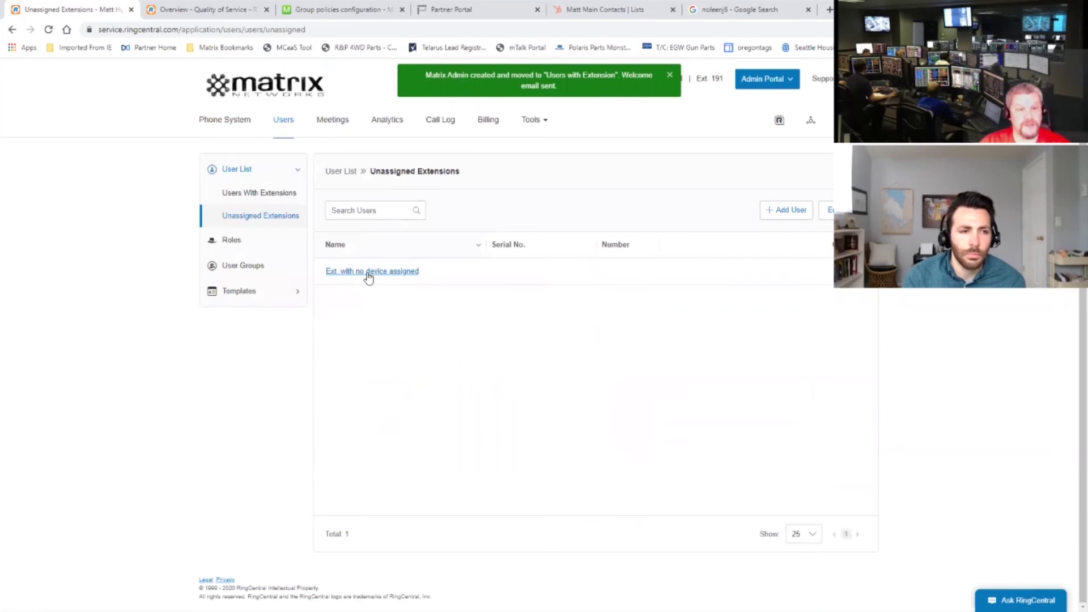
click(238, 194)
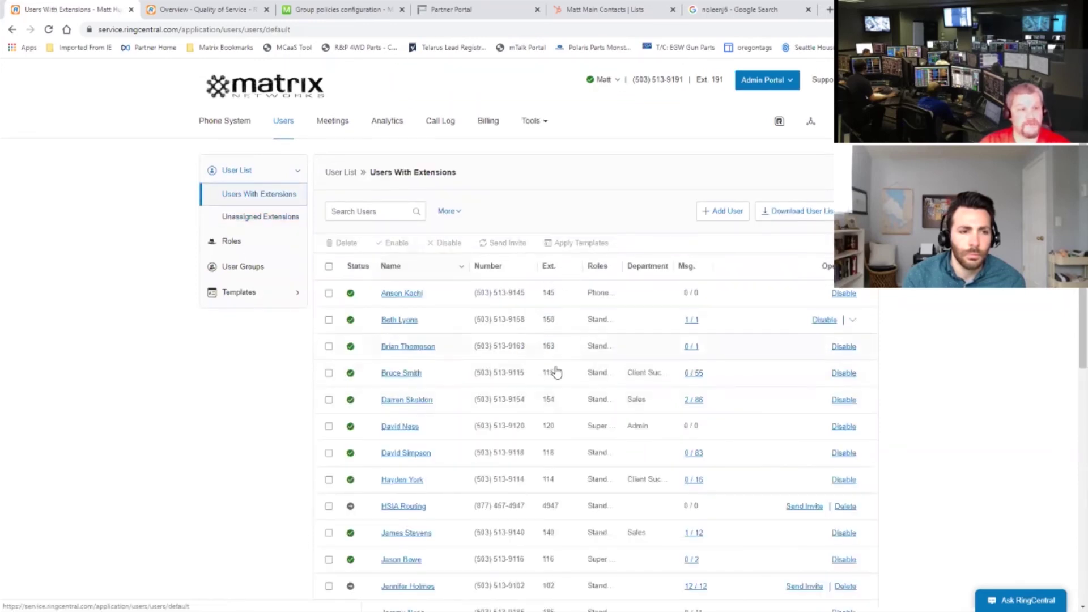
Step: Open Matrix Admin's Settings & Permissions and its Roles dialog, currently Standard (International)
scroll(554, 372, down, 8)
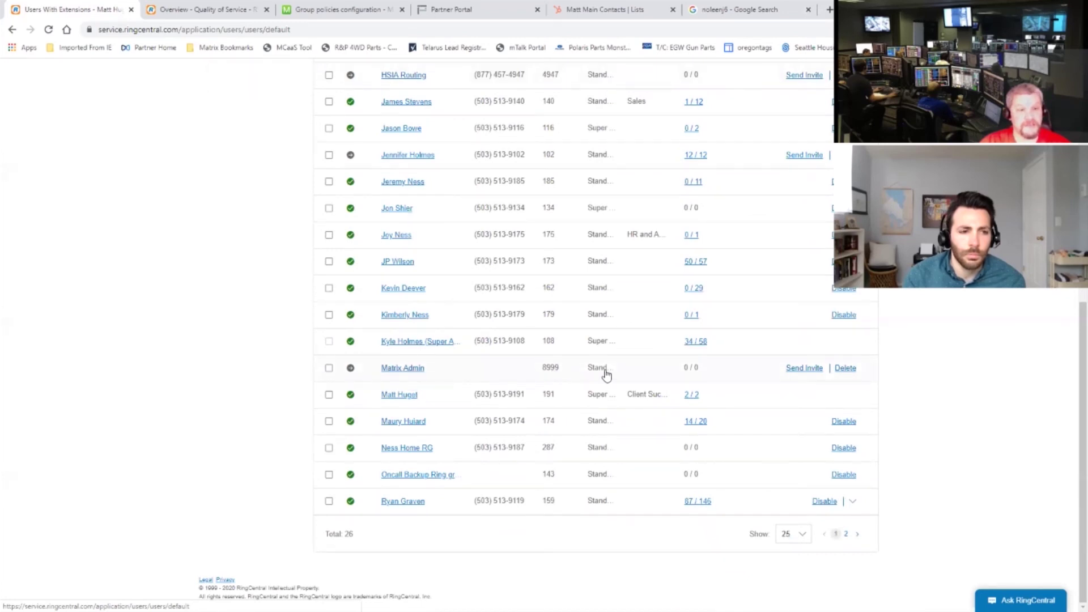
click(398, 368)
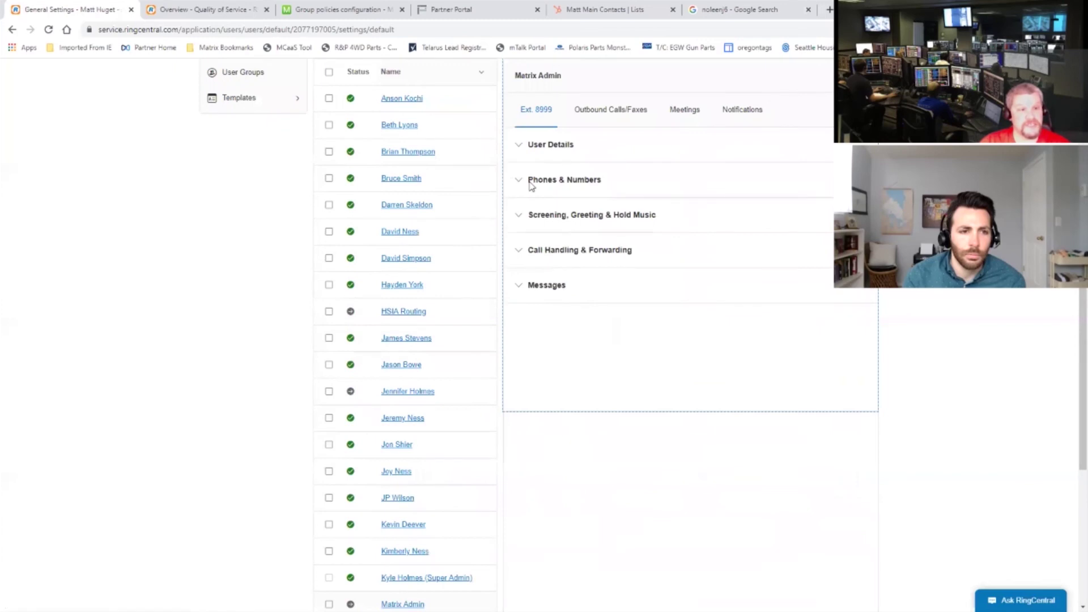
click(518, 147)
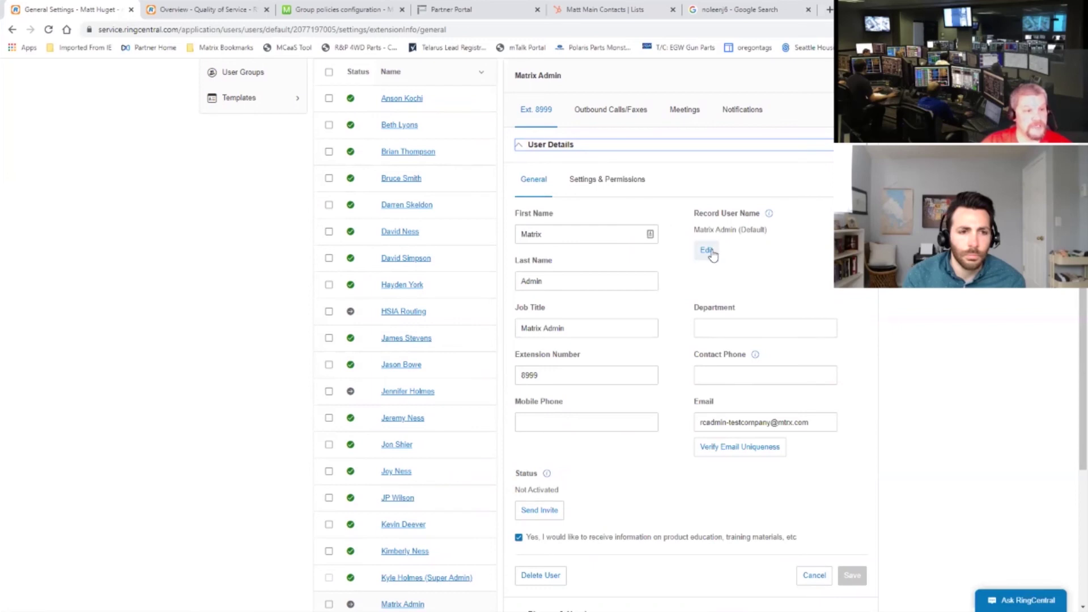
click(613, 182)
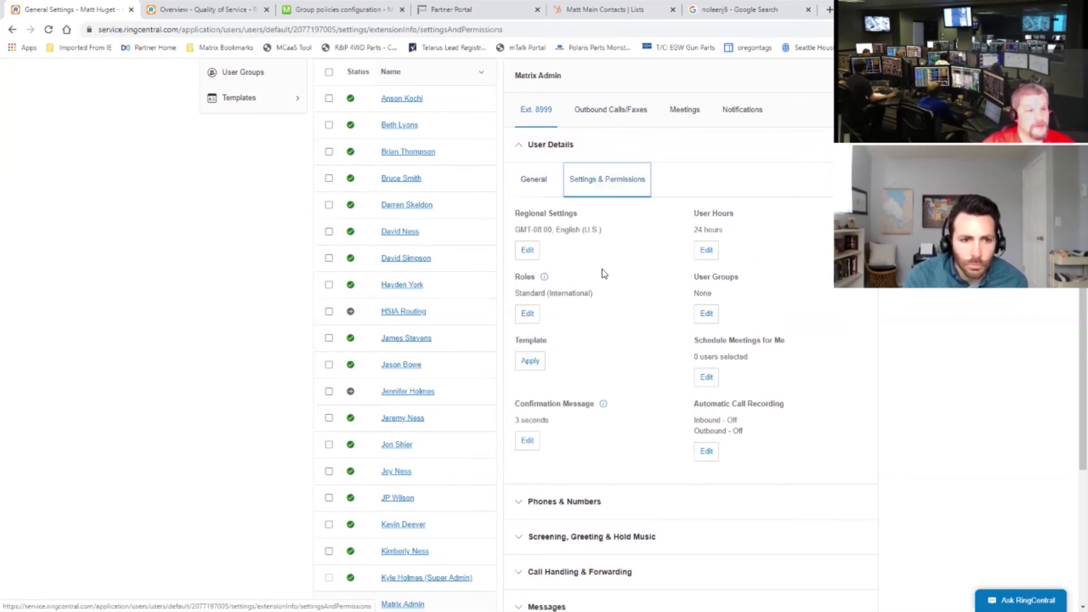
click(528, 314)
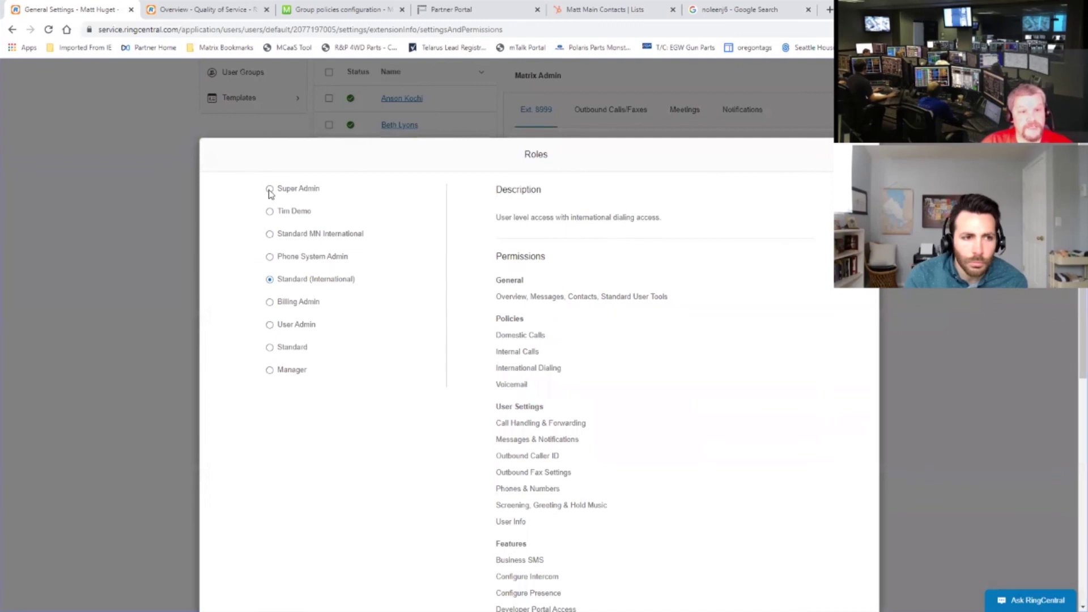
Step: Assign the Super Admin role to Matrix Admin (Ext. 8999) and save it
click(269, 189)
scroll(621, 486, down, 15)
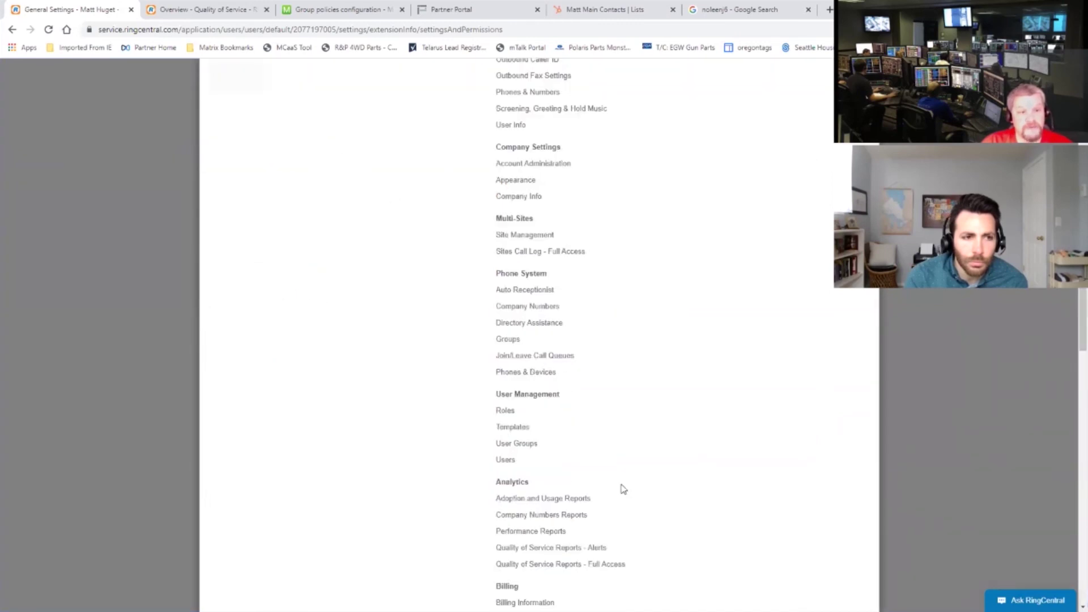
scroll(543, 341, down, 10)
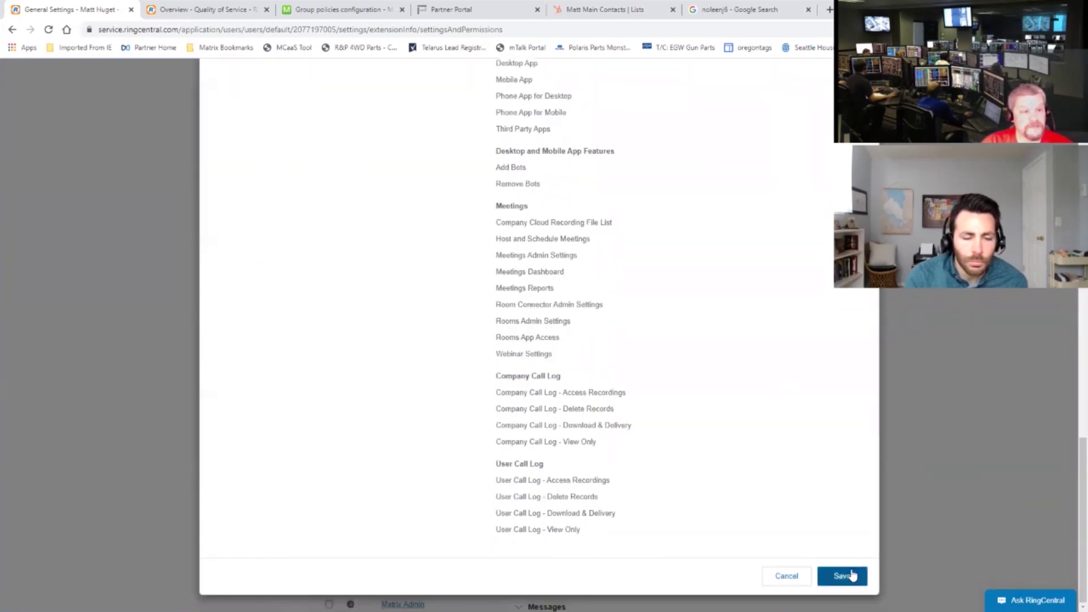
click(845, 575)
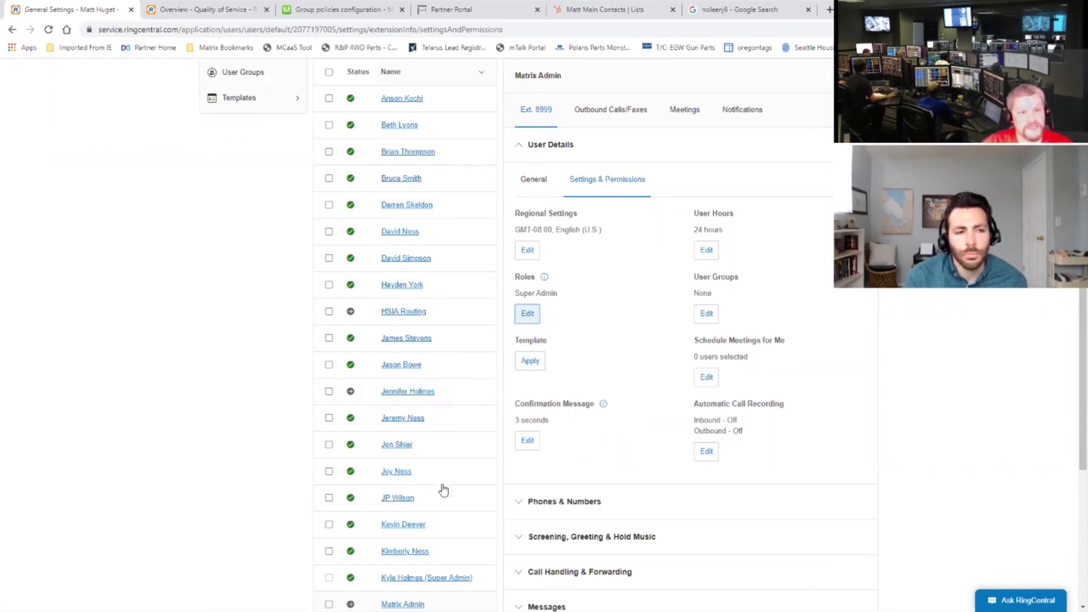
scroll(554, 433, down, 3)
scroll(555, 436, up, 5)
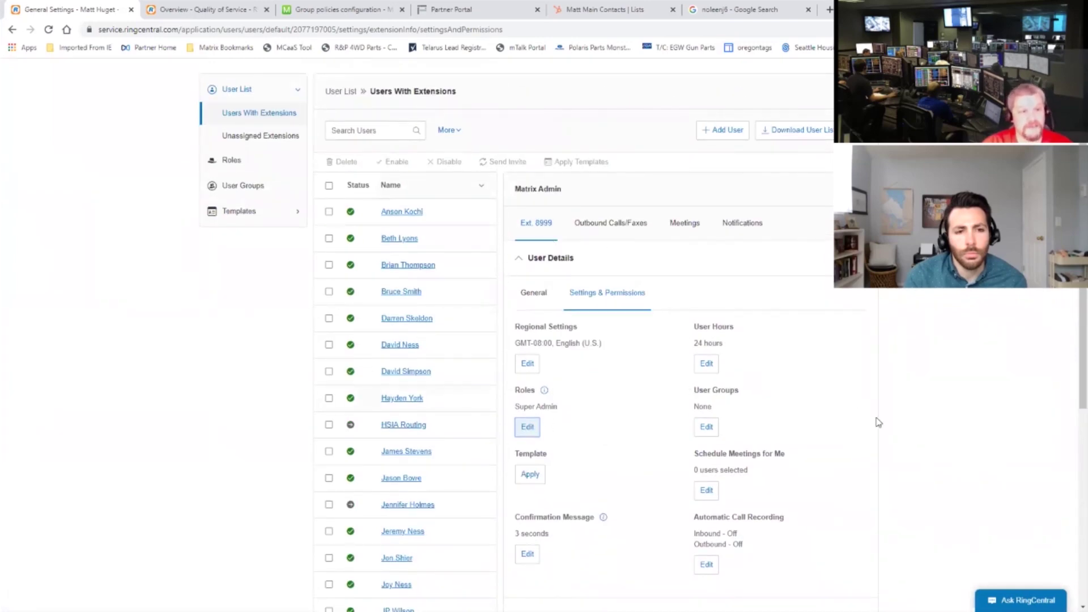
scroll(878, 421, down, 1)
scroll(878, 423, down, 5)
scroll(878, 422, up, 7)
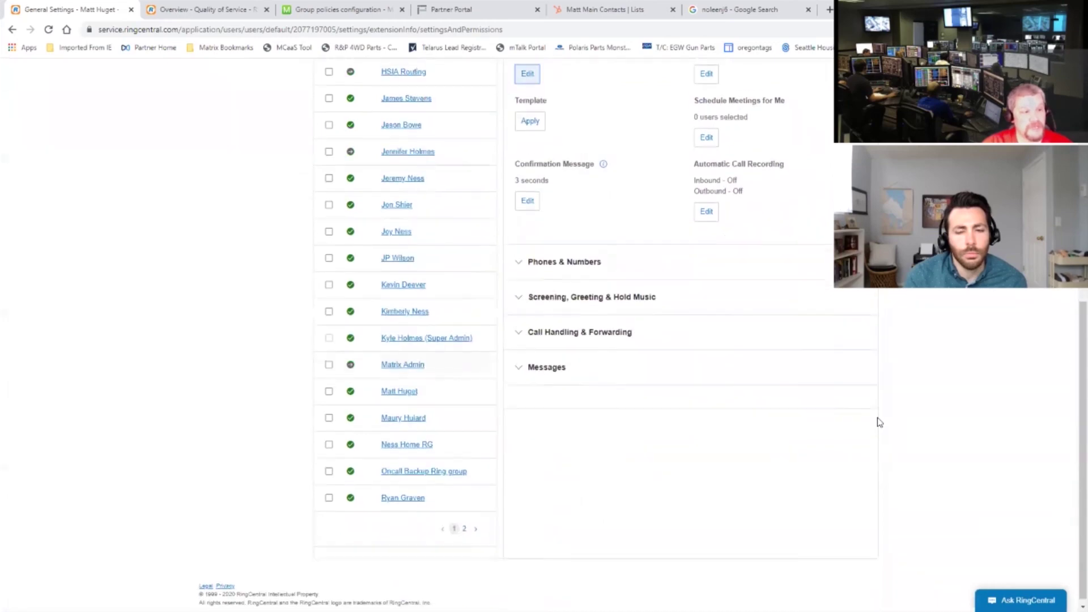